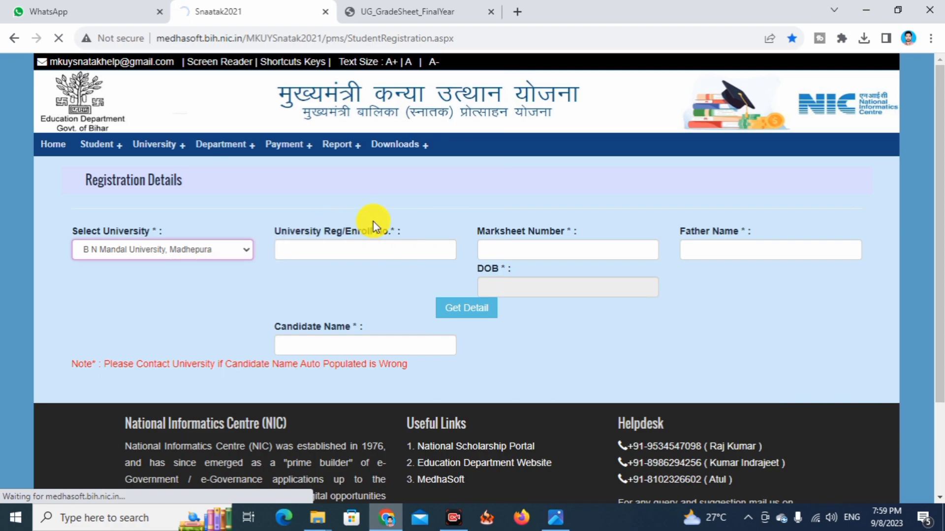
# Look up the registration number, marksheet number and father's name on the UG_GradeSheet_FinalYear marksheet
pyautogui.click(394, 8)
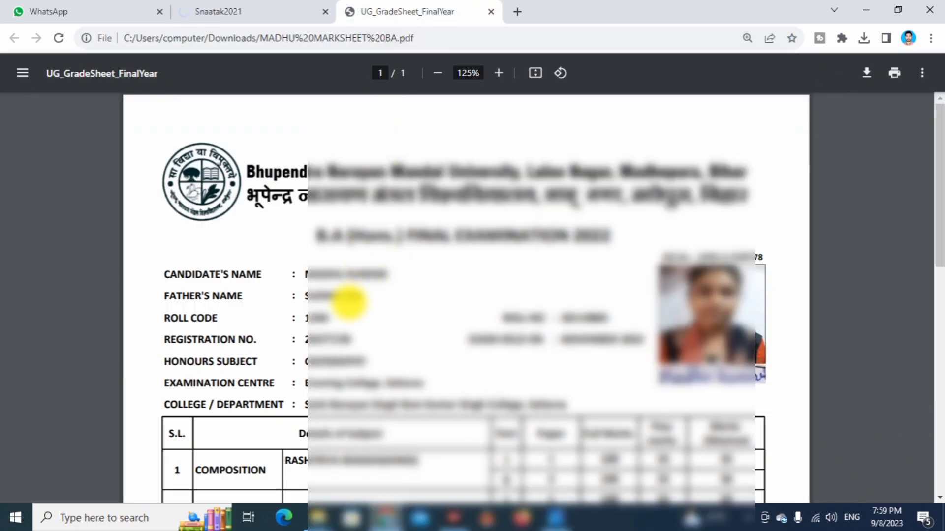
pyautogui.moveTo(163, 340); pyautogui.dragTo(349, 339)
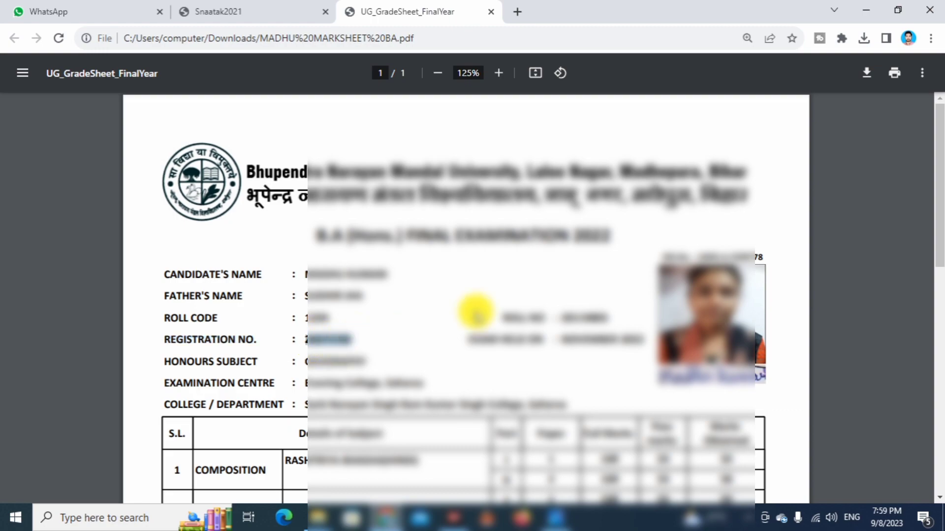
pyautogui.click(740, 257)
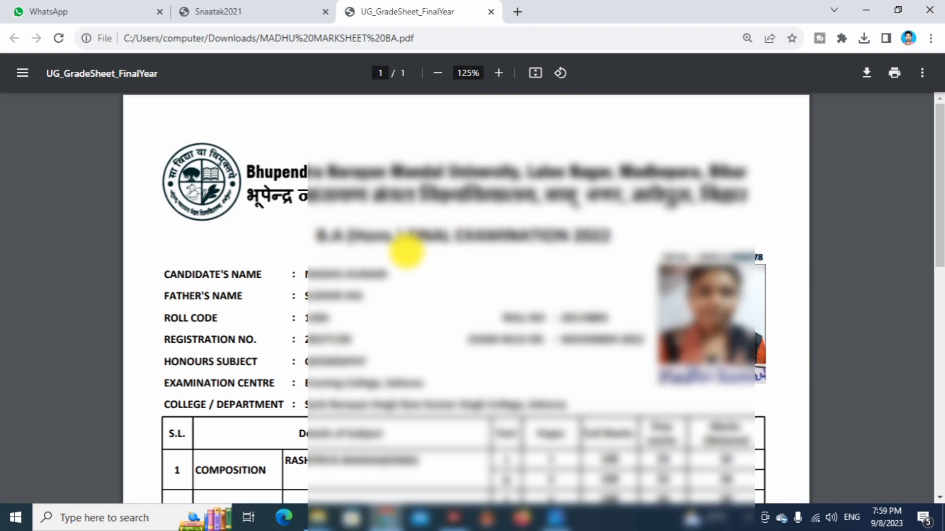
pyautogui.moveTo(308, 295); pyautogui.dragTo(359, 297)
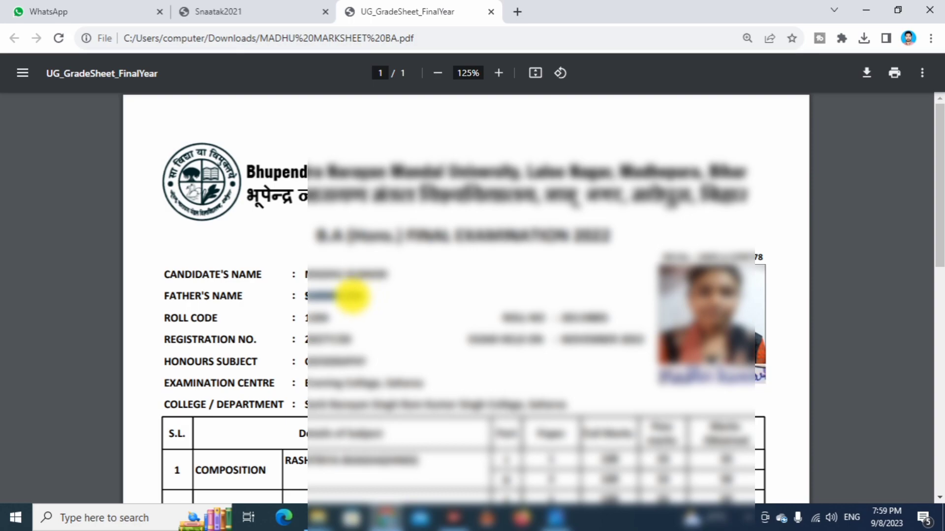
# Return to the student registration form and proceed with the candidate's university details
pyautogui.click(259, 11)
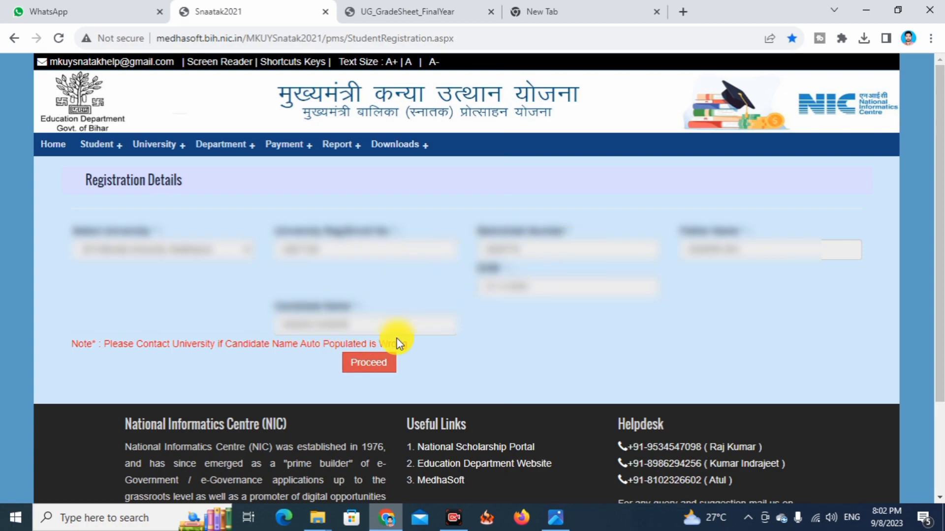
pyautogui.click(367, 368)
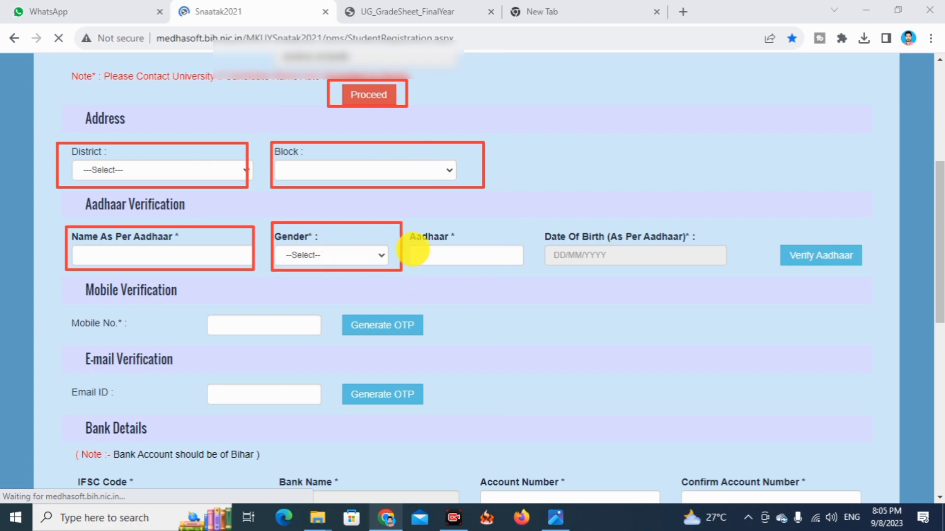
pyautogui.moveTo(408, 225); pyautogui.dragTo(518, 272)
pyautogui.moveTo(539, 225)
pyautogui.mouseDown()
pyautogui.moveTo(628, 261)
pyautogui.moveTo(736, 264)
pyautogui.moveTo(736, 272)
pyautogui.mouseUp()
pyautogui.moveTo(777, 235)
pyautogui.mouseDown()
pyautogui.moveTo(788, 249)
pyautogui.moveTo(862, 267)
pyautogui.mouseUp()
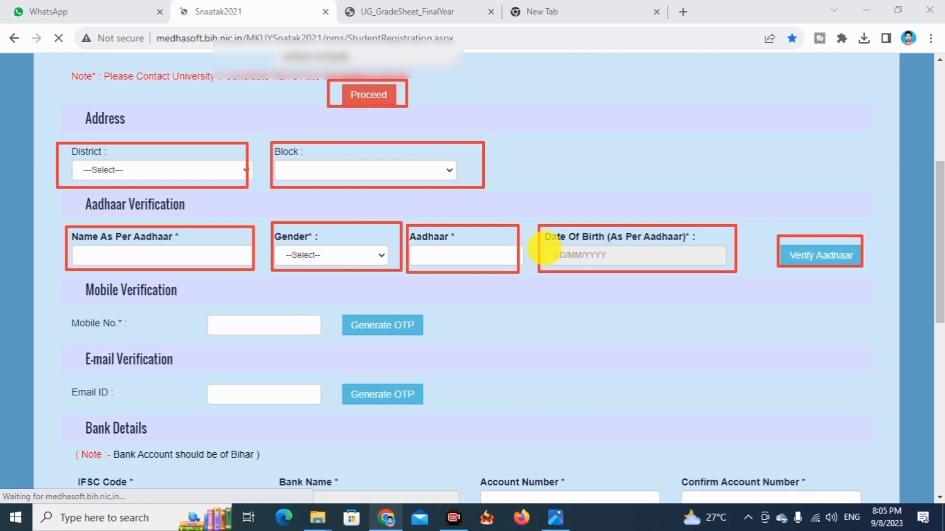
pyautogui.moveTo(543, 245); pyautogui.dragTo(621, 264)
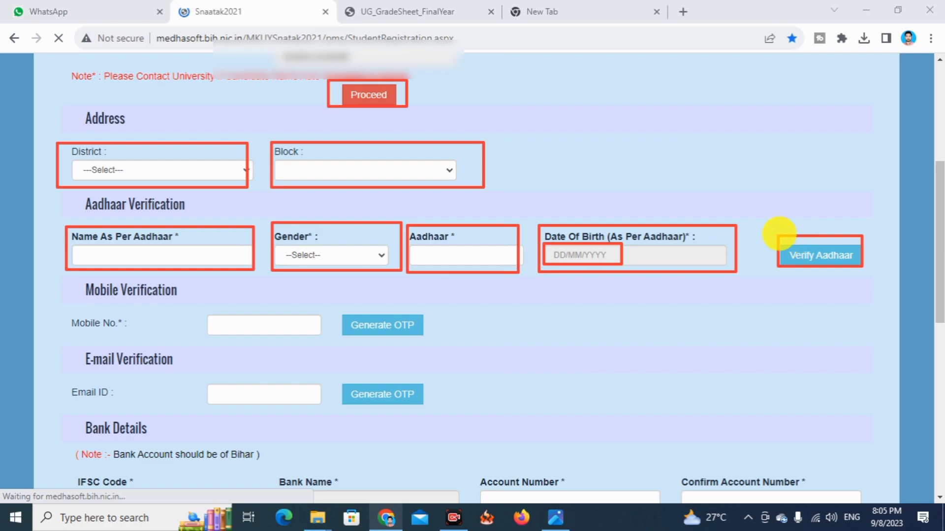
pyautogui.moveTo(779, 233)
pyautogui.mouseDown()
pyautogui.moveTo(807, 265)
pyautogui.moveTo(864, 270)
pyautogui.mouseUp()
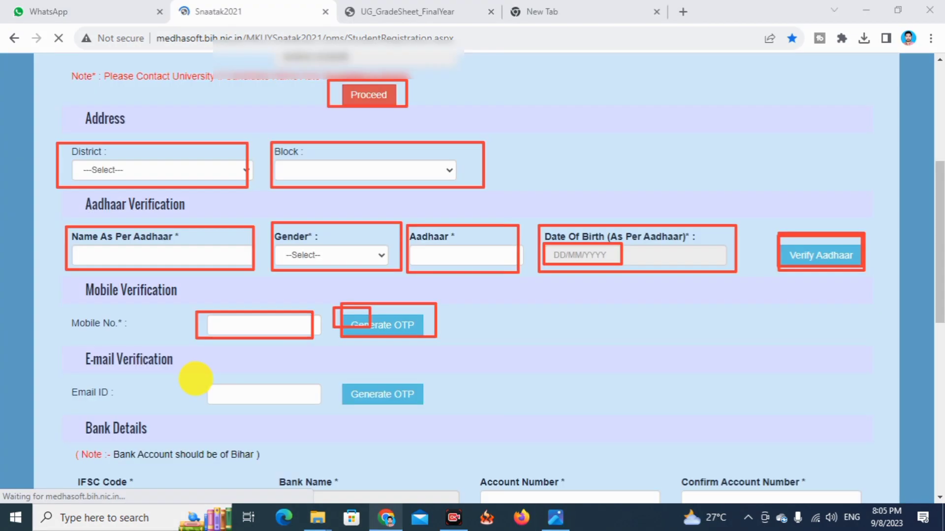
pyautogui.moveTo(194, 380)
pyautogui.mouseDown()
pyautogui.moveTo(257, 400)
pyautogui.moveTo(320, 408)
pyautogui.moveTo(413, 396)
pyautogui.moveTo(432, 406)
pyautogui.mouseUp()
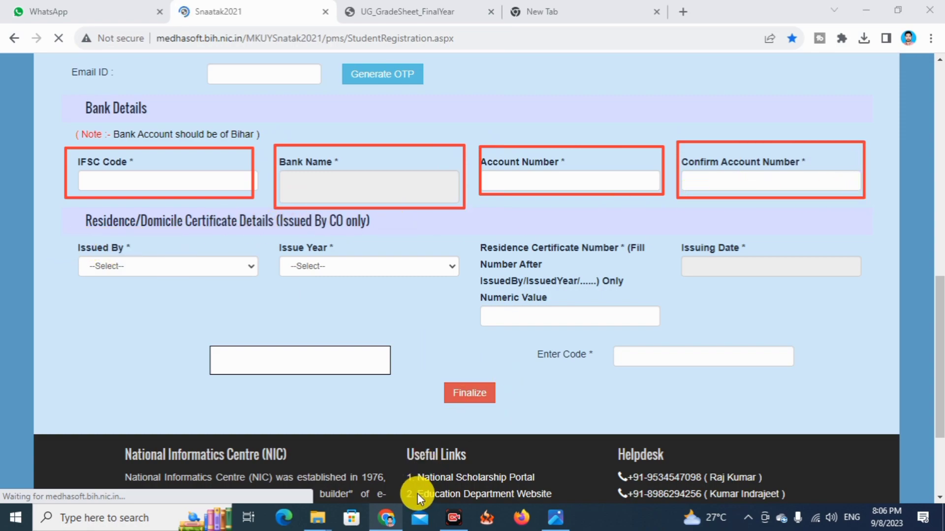
# Set the residence certificate's Issued By to BRCCO and its Issue Year to 2022
pyautogui.click(226, 267)
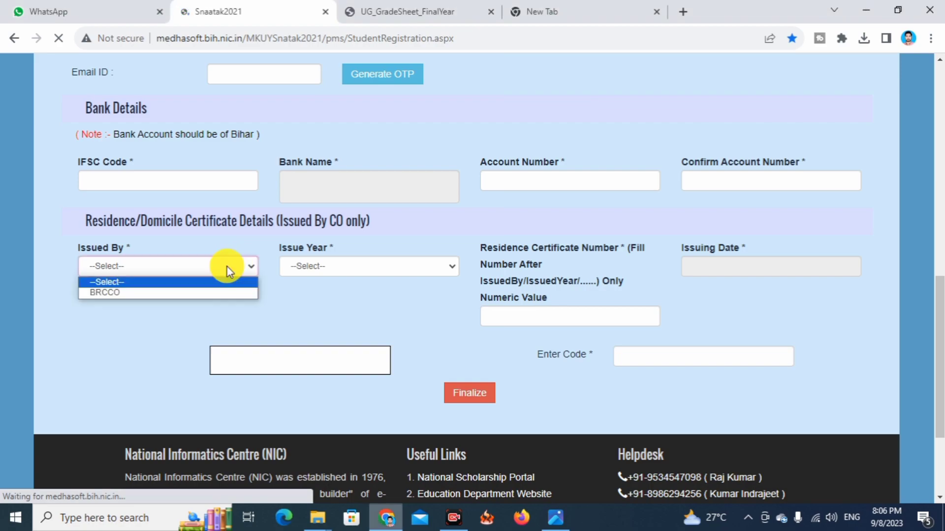
pyautogui.click(136, 295)
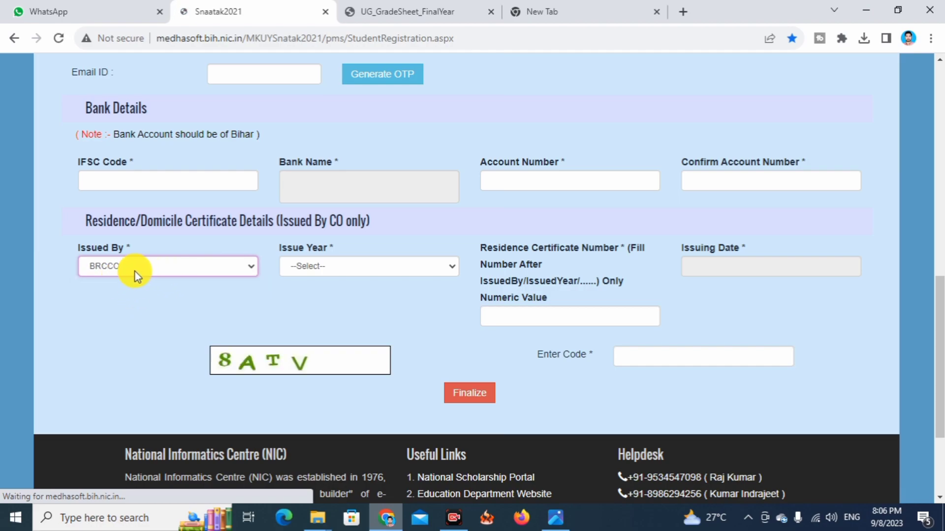
pyautogui.click(335, 268)
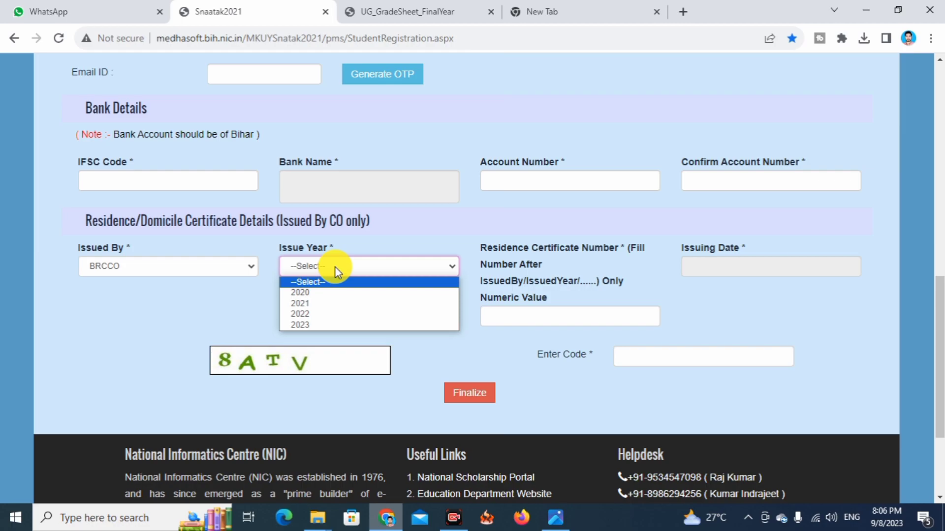
pyautogui.click(324, 318)
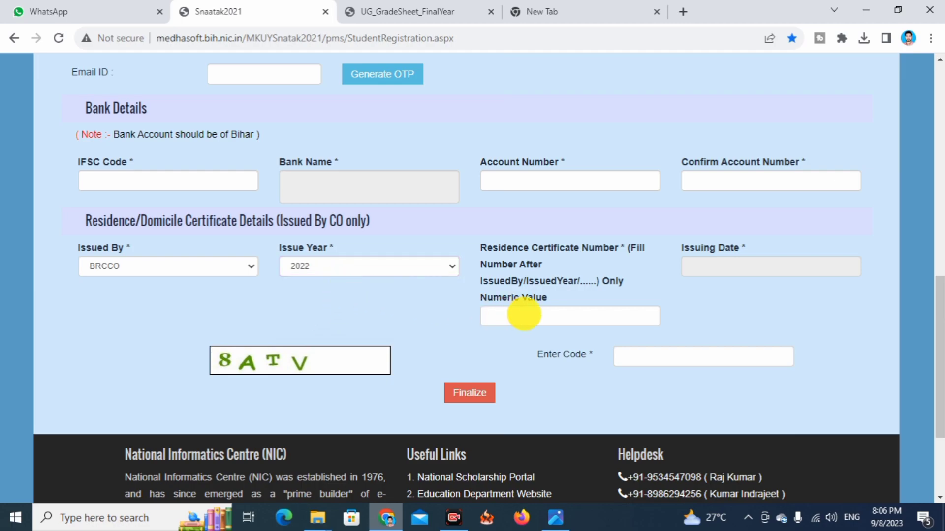
# Check the certificate number in niwash 2023.pdf for the Residence Certificate Number field, and return to the registration form
pyautogui.click(522, 316)
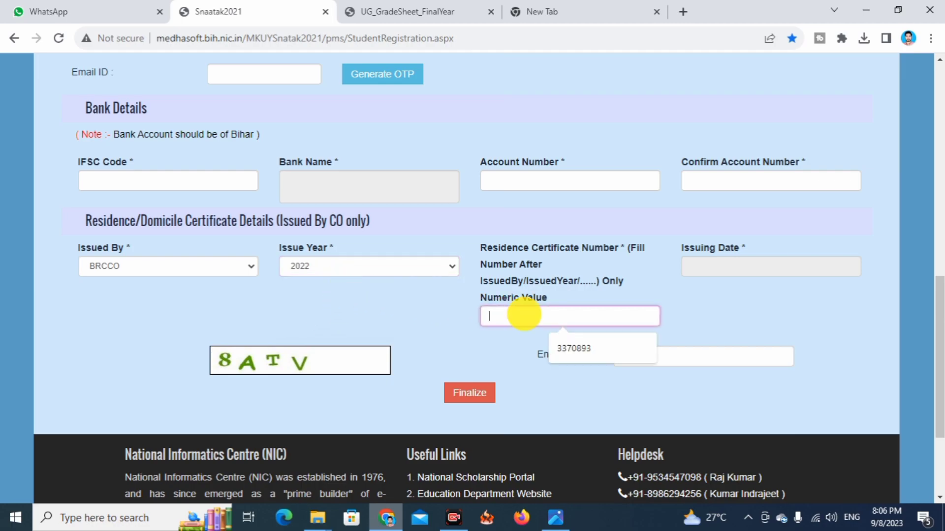
pyautogui.click(514, 335)
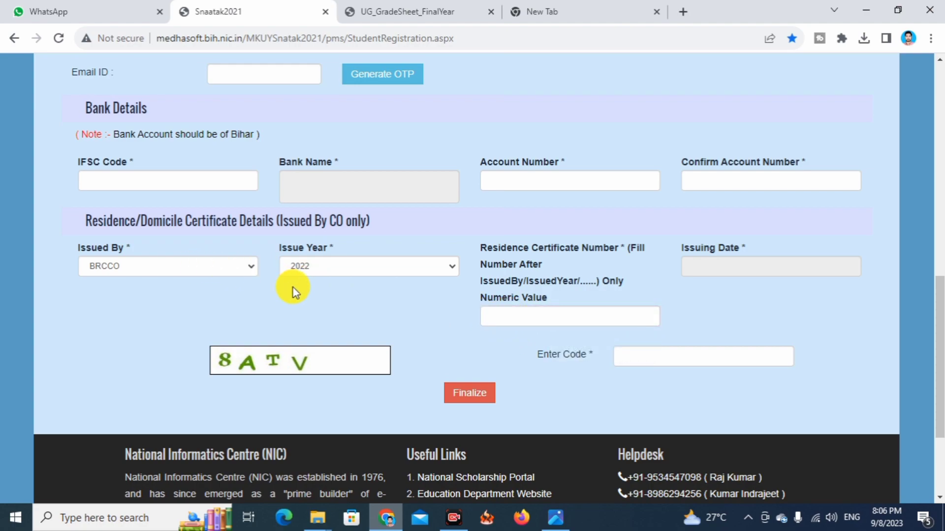
pyautogui.hotkey('alt', 'Tab')
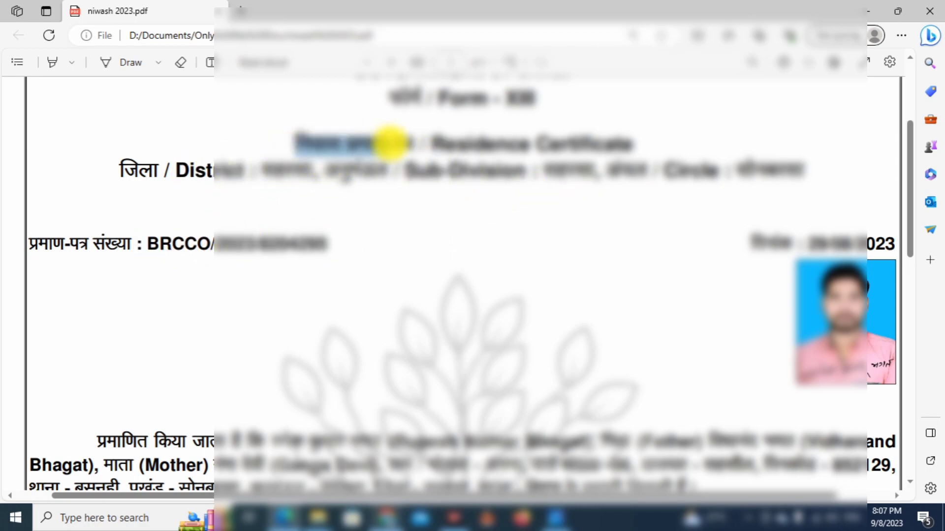
pyautogui.moveTo(148, 243); pyautogui.dragTo(319, 242)
pyautogui.click(320, 243)
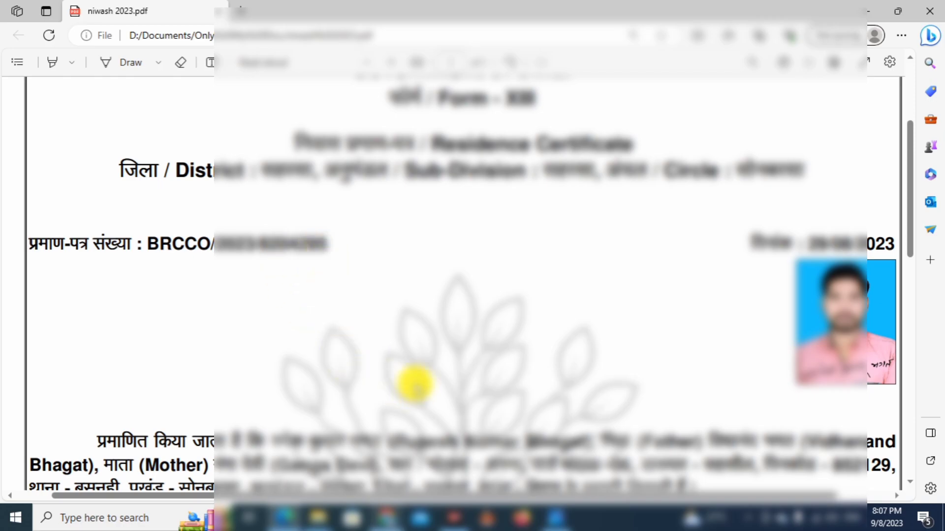
pyautogui.moveTo(262, 247); pyautogui.dragTo(343, 246)
pyautogui.hotkey('alt', 'Tab')
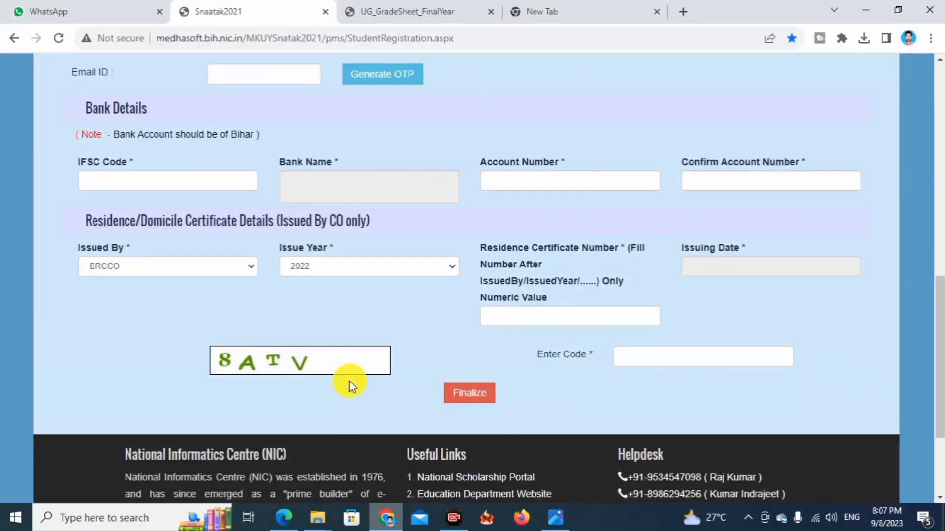
pyautogui.click(544, 314)
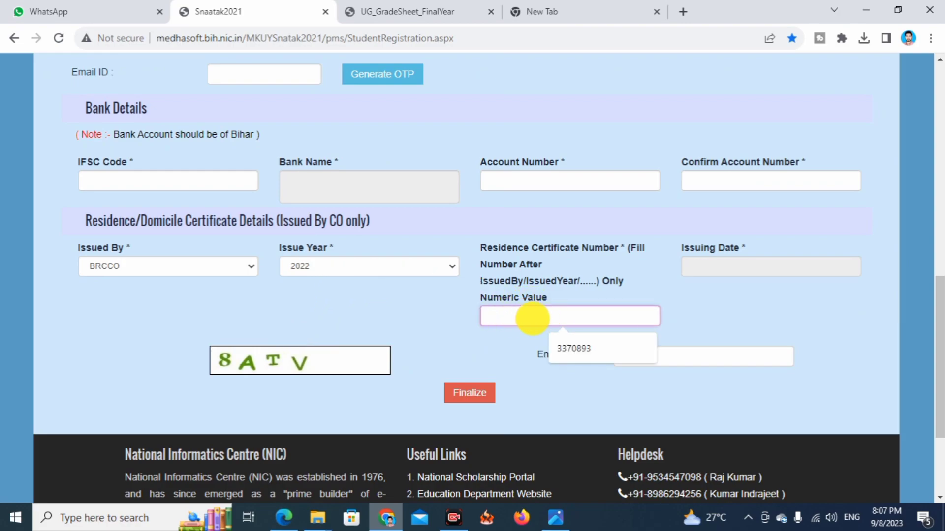
pyautogui.click(519, 339)
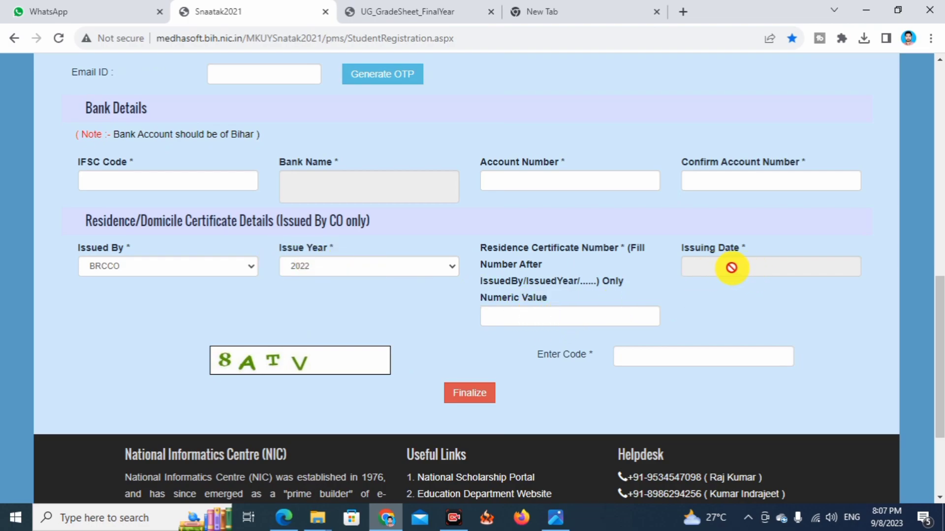
# Check the issue date on the residence certificate and set the form's Issuing Date to 13/06/2023
pyautogui.click(714, 268)
pyautogui.click(711, 290)
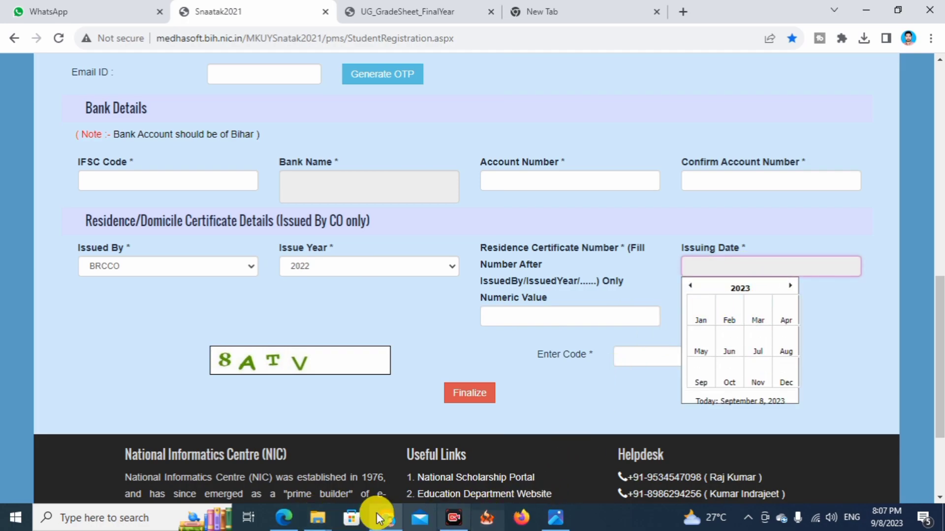
pyautogui.click(415, 517)
pyautogui.moveTo(808, 241); pyautogui.dragTo(903, 243)
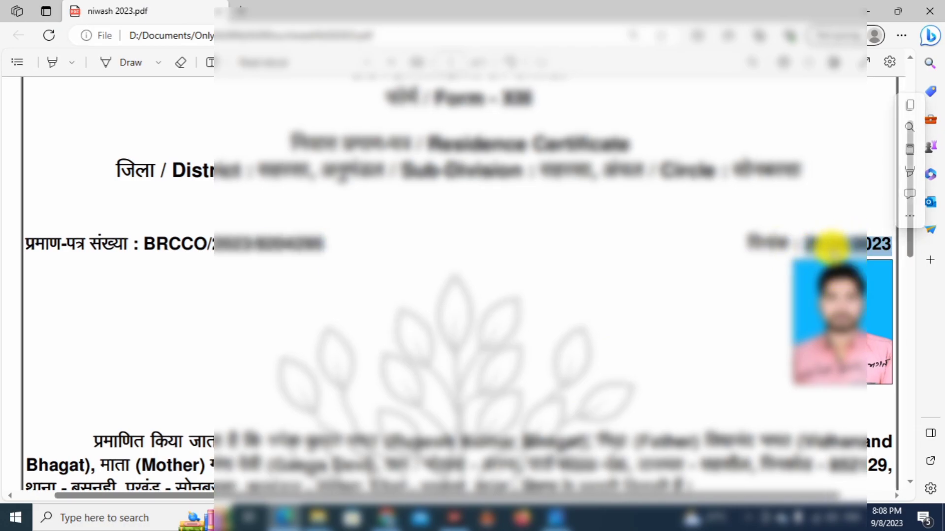
pyautogui.click(831, 247)
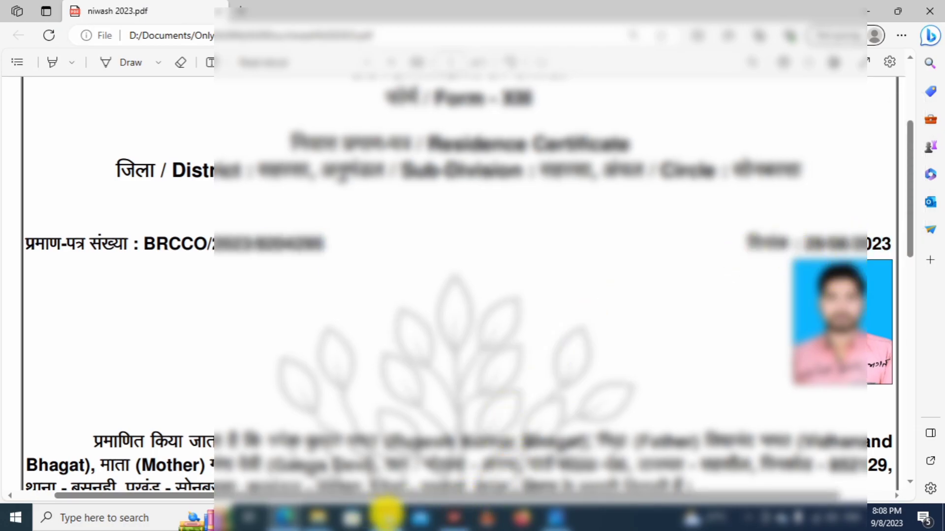
pyautogui.click(387, 514)
pyautogui.click(738, 290)
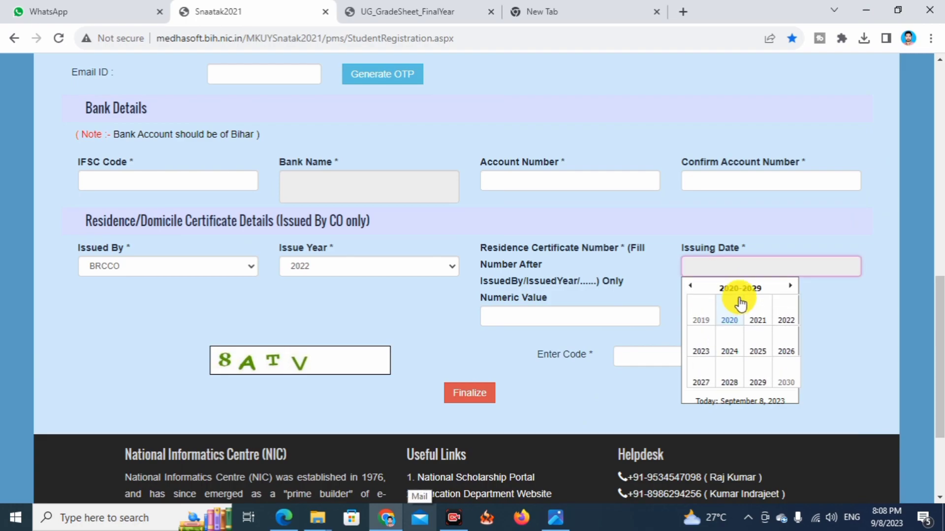
pyautogui.click(704, 354)
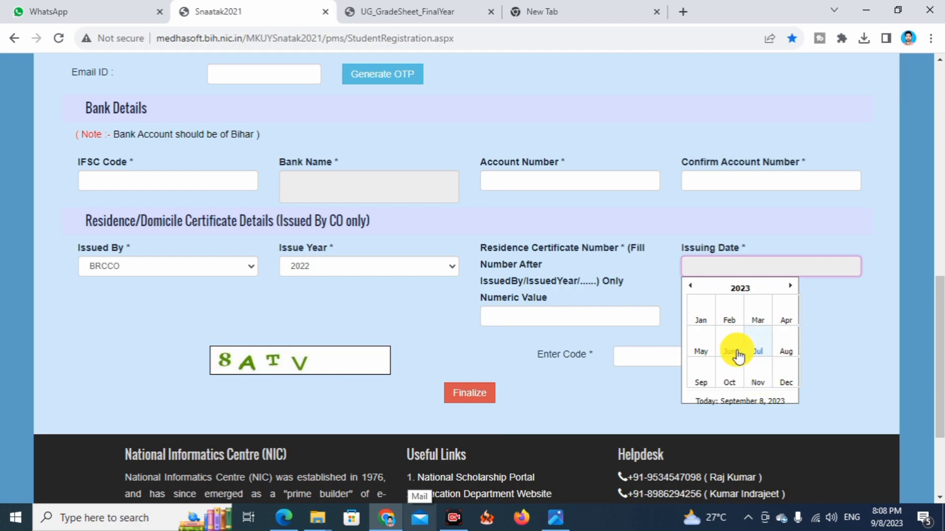
pyautogui.click(740, 355)
pyautogui.click(734, 331)
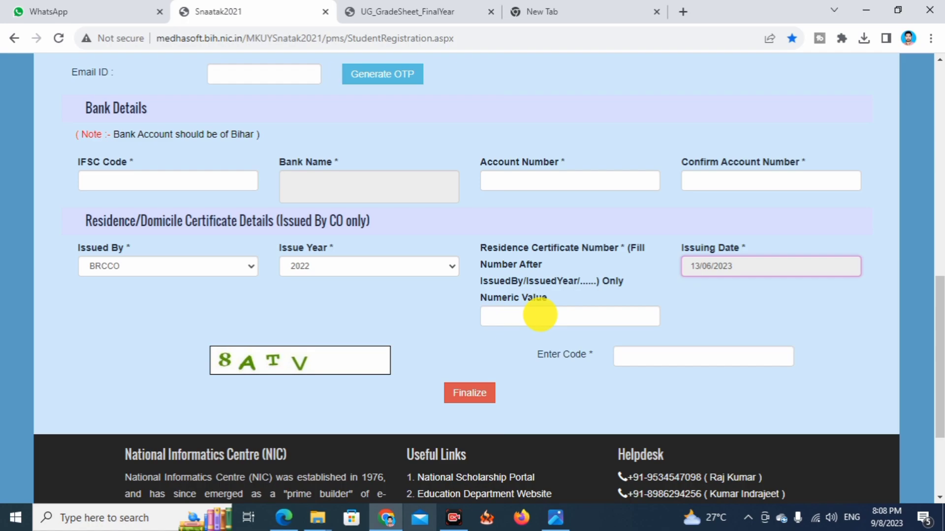
# Finalize the completed student registration form with the captcha code filled in
pyautogui.click(670, 354)
pyautogui.click(633, 386)
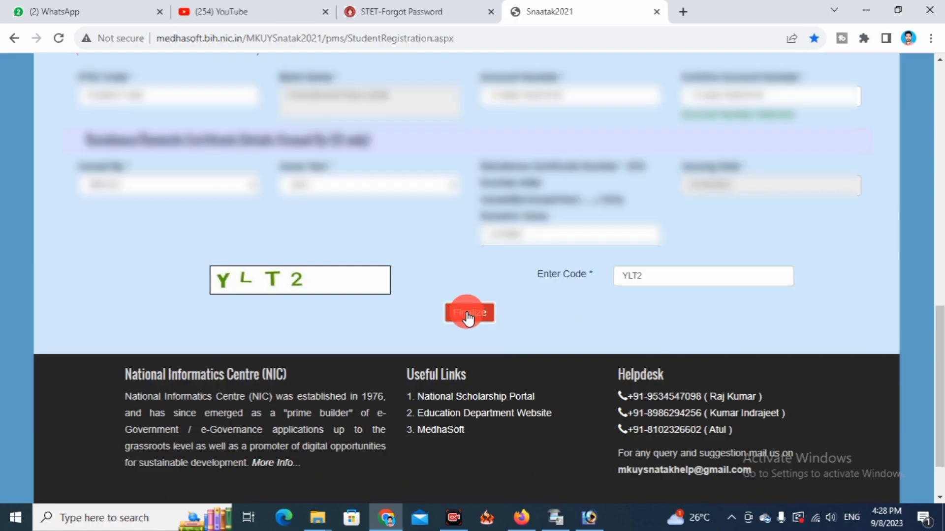
pyautogui.click(468, 315)
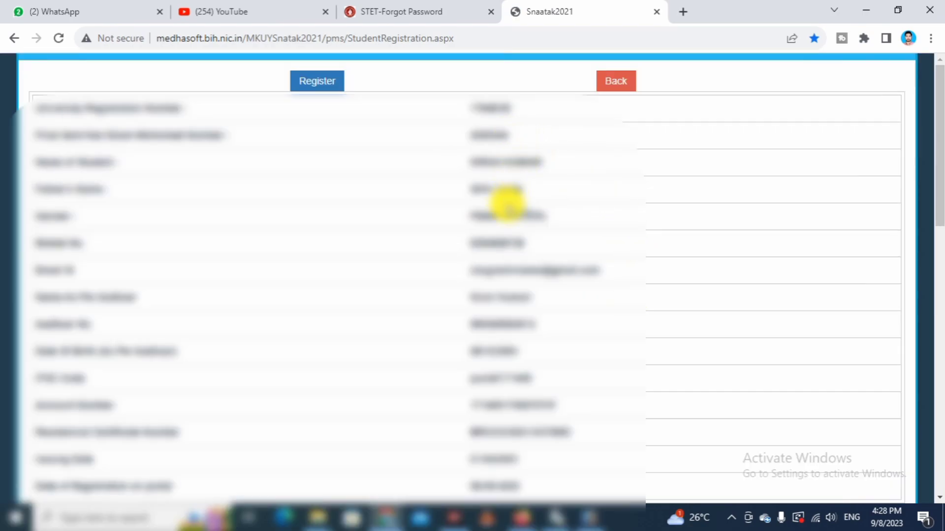
# Review the application summary to its end, register the application and accept the confirmation
pyautogui.scroll(-10, 538, 288)
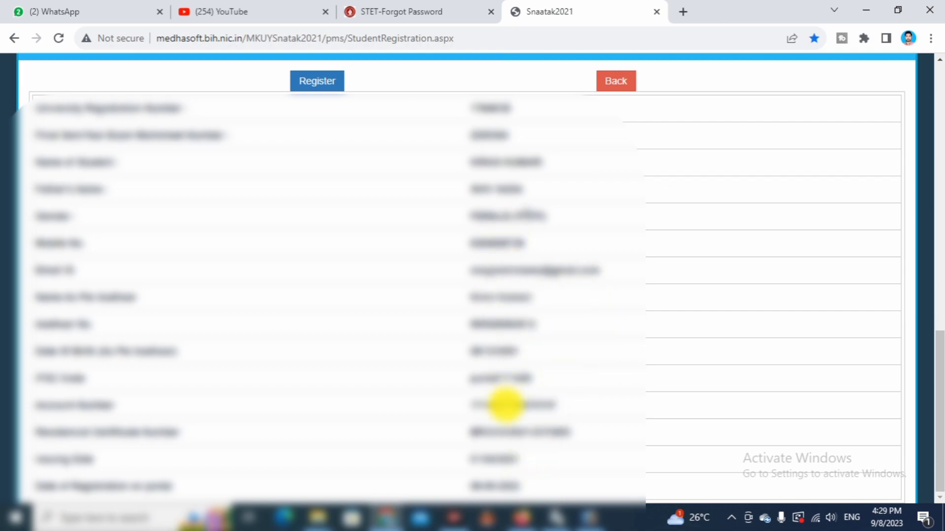
pyautogui.click(316, 85)
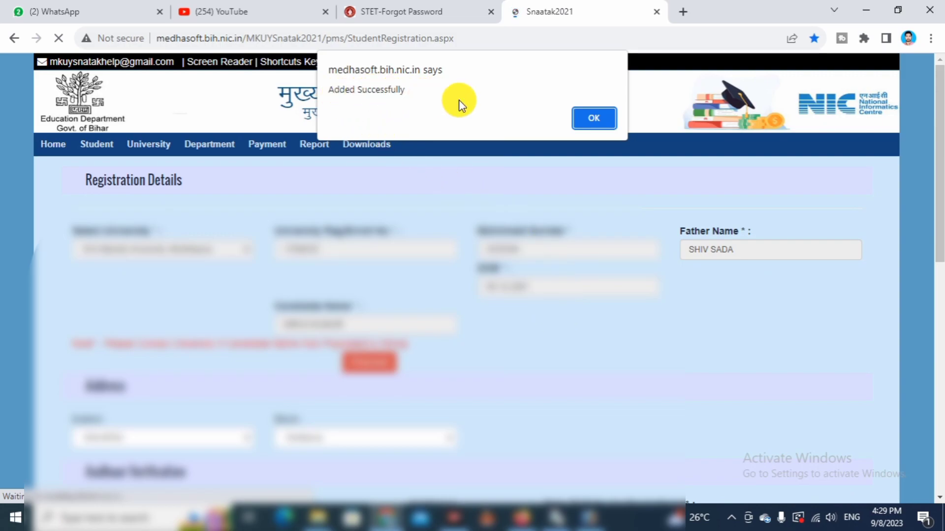
pyautogui.click(596, 117)
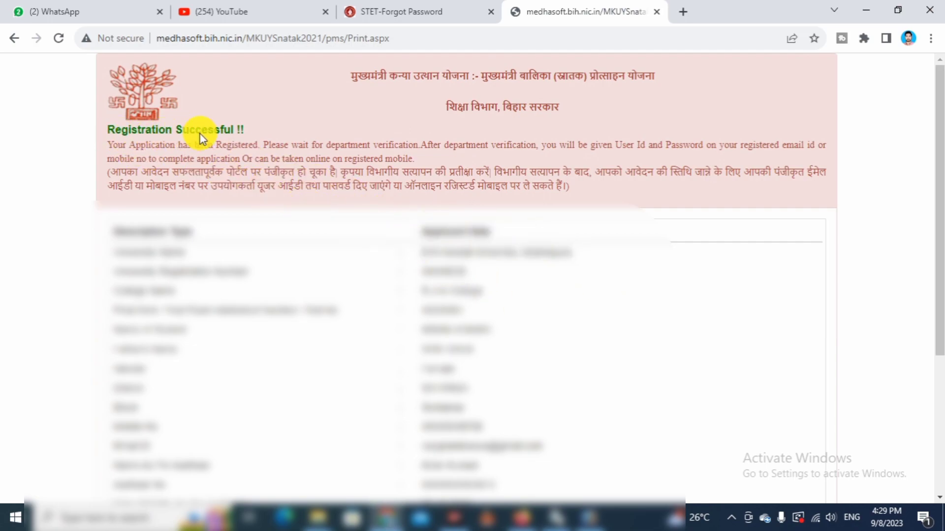
# Open the print preview of the registration receipt and choose its colour mode
pyautogui.scroll(-4, 553, 242)
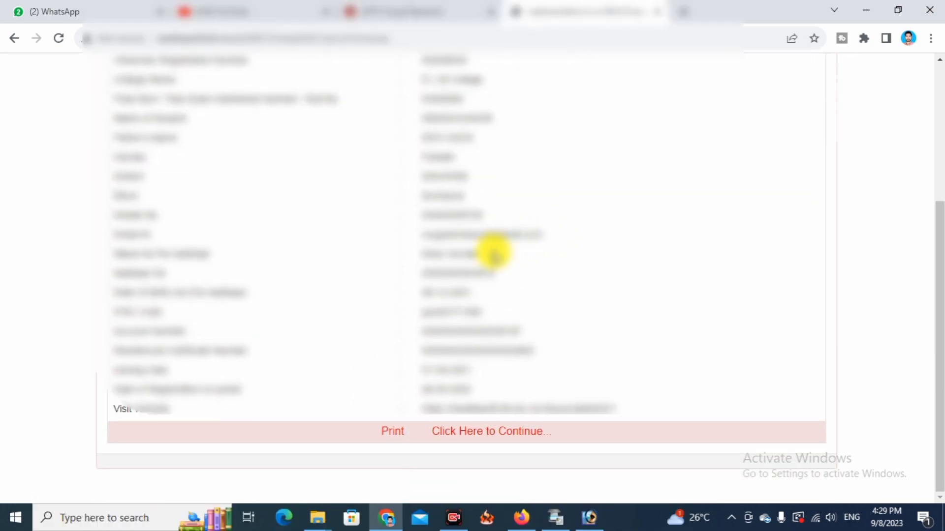
pyautogui.click(392, 433)
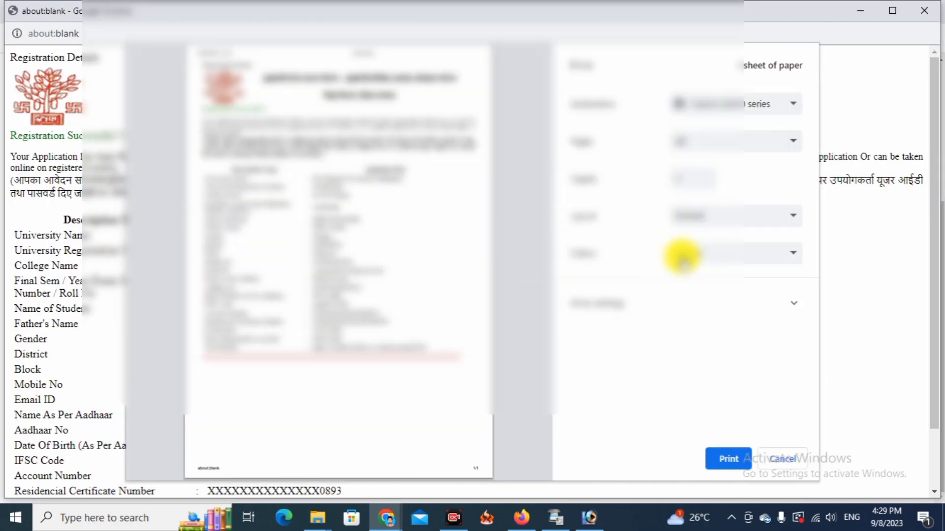
pyautogui.click(683, 256)
pyautogui.click(687, 268)
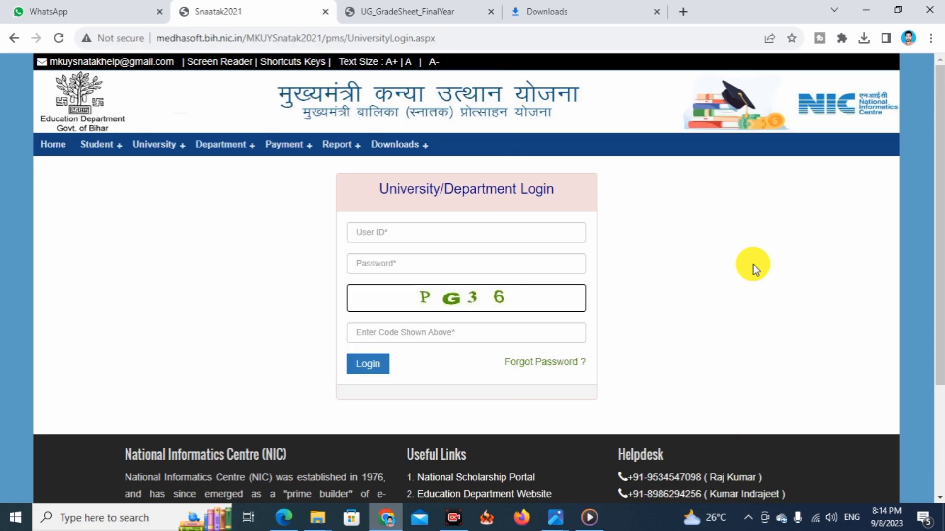